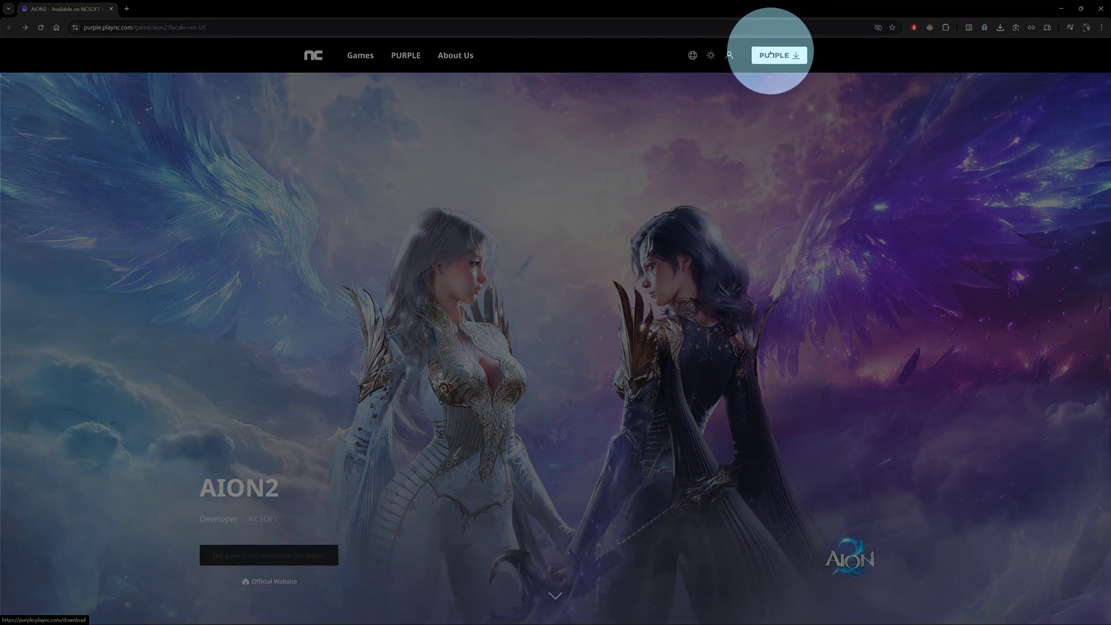
Open the PURPLE for PC download page from the site header's PURPLE download button
{"action": "left_click", "coordinate": [773, 54]}
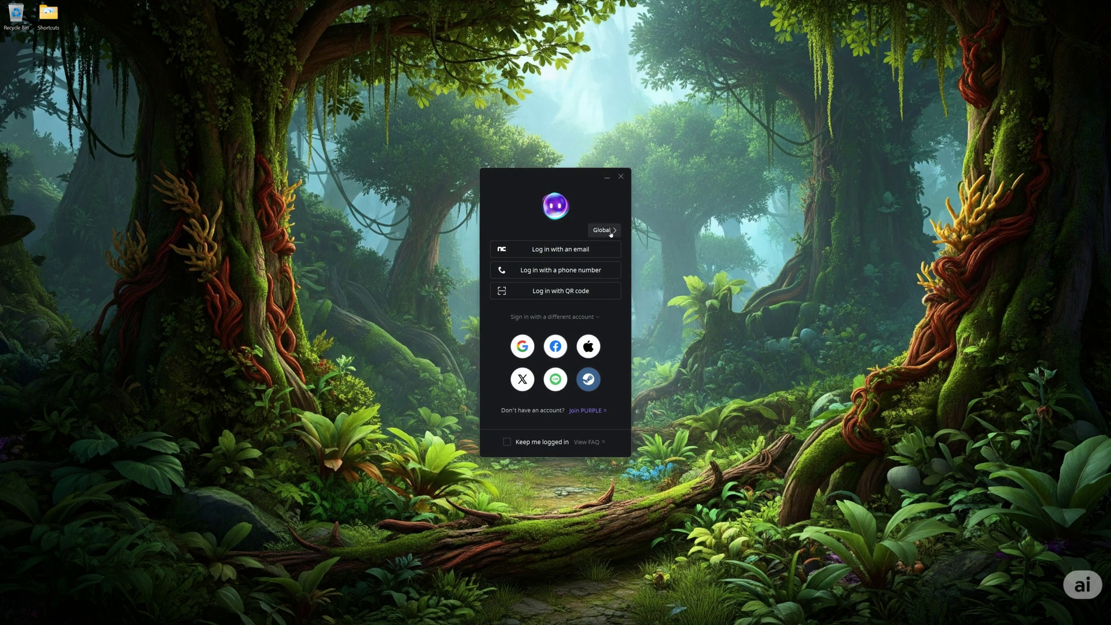
Confirm Global in the service region list and return to the login options
{"action": "left_click", "coordinate": [611, 232]}
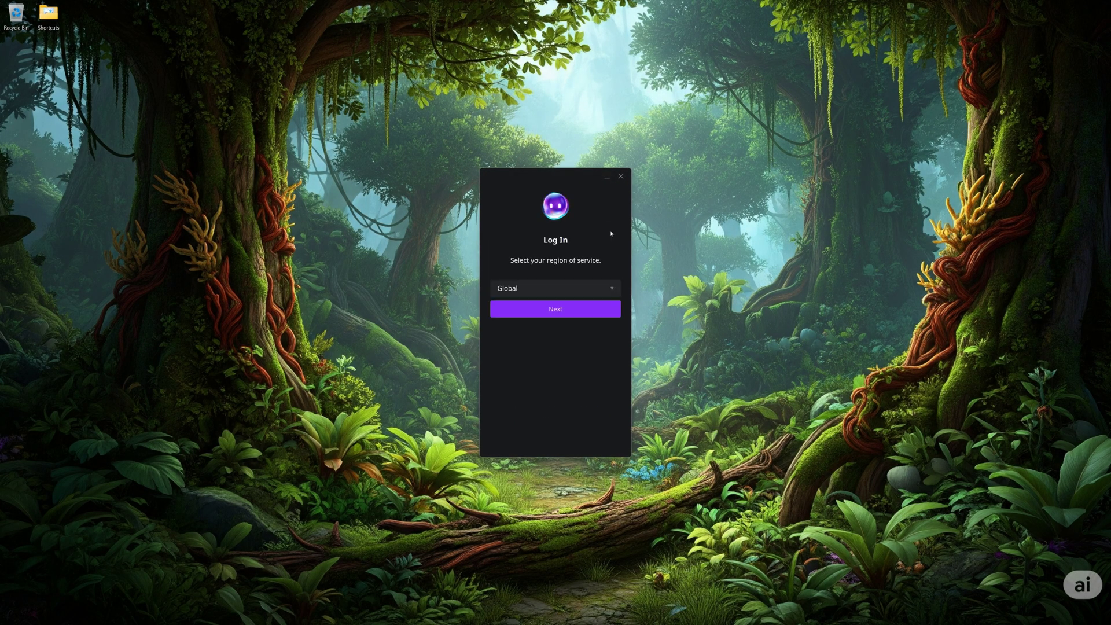
{"action": "left_click", "coordinate": [574, 292]}
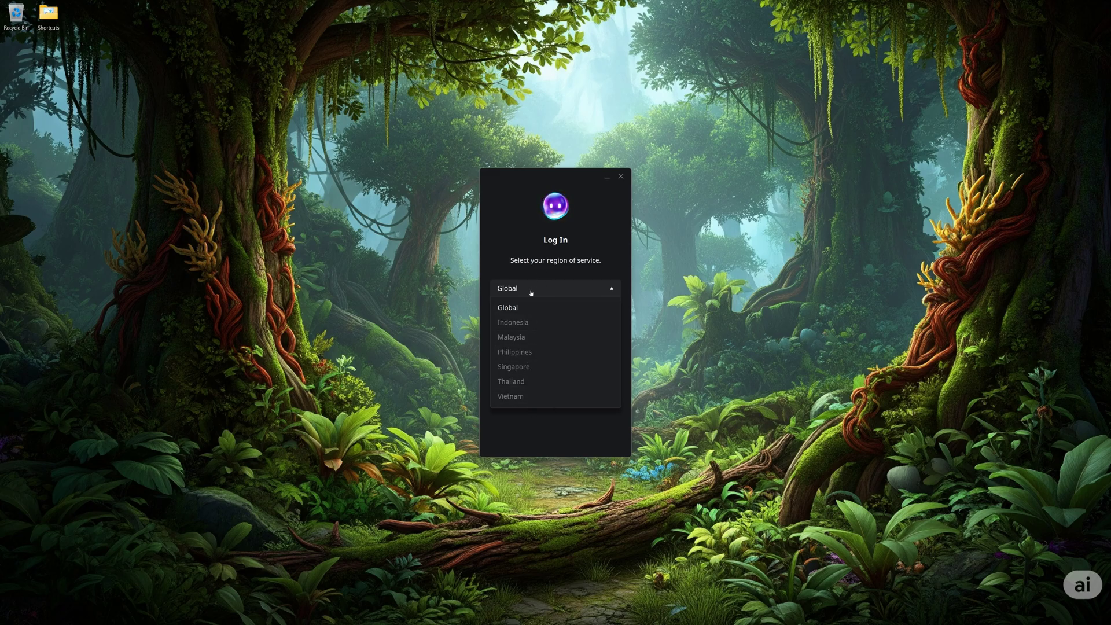
{"action": "left_click", "coordinate": [540, 290]}
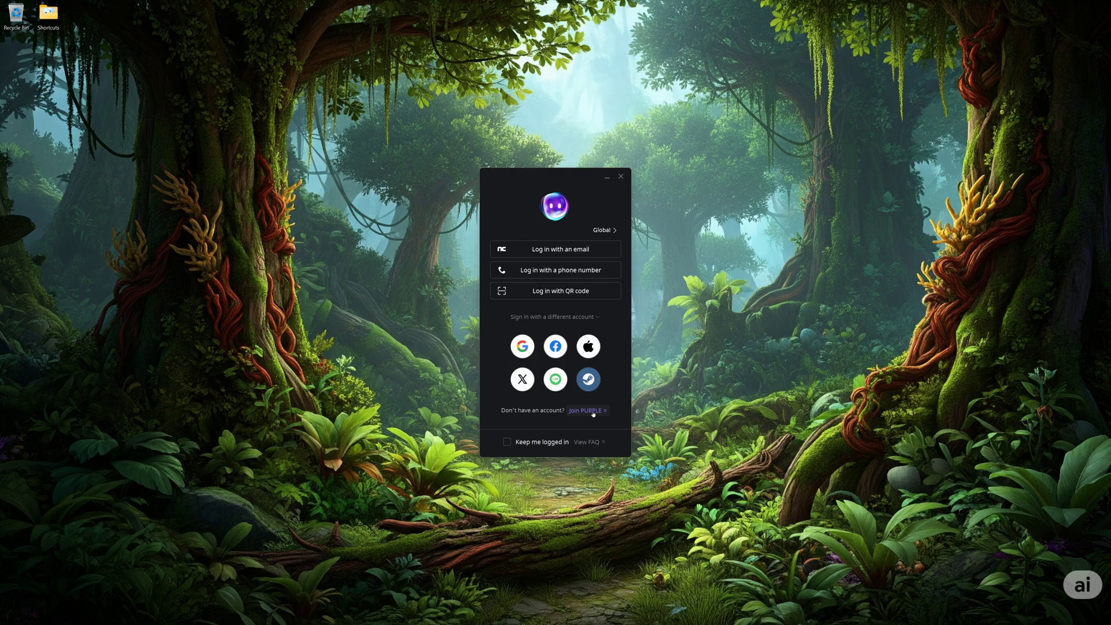
Start a new PURPLE account sign-up by e-mail and open the current location country list
{"action": "left_click", "coordinate": [593, 413]}
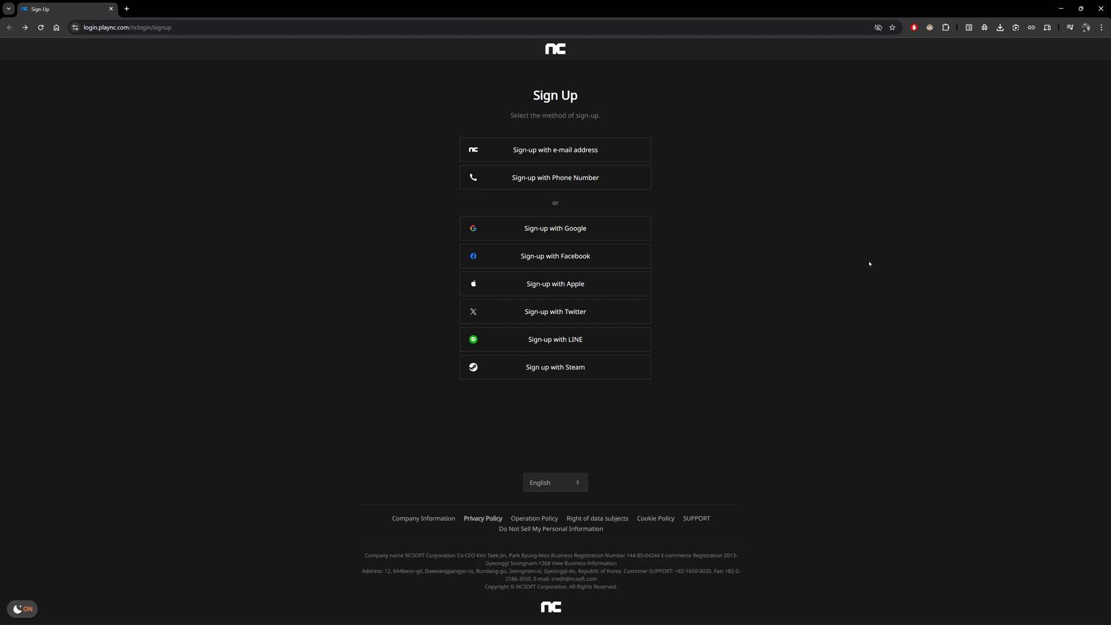
{"action": "left_click", "coordinate": [581, 158]}
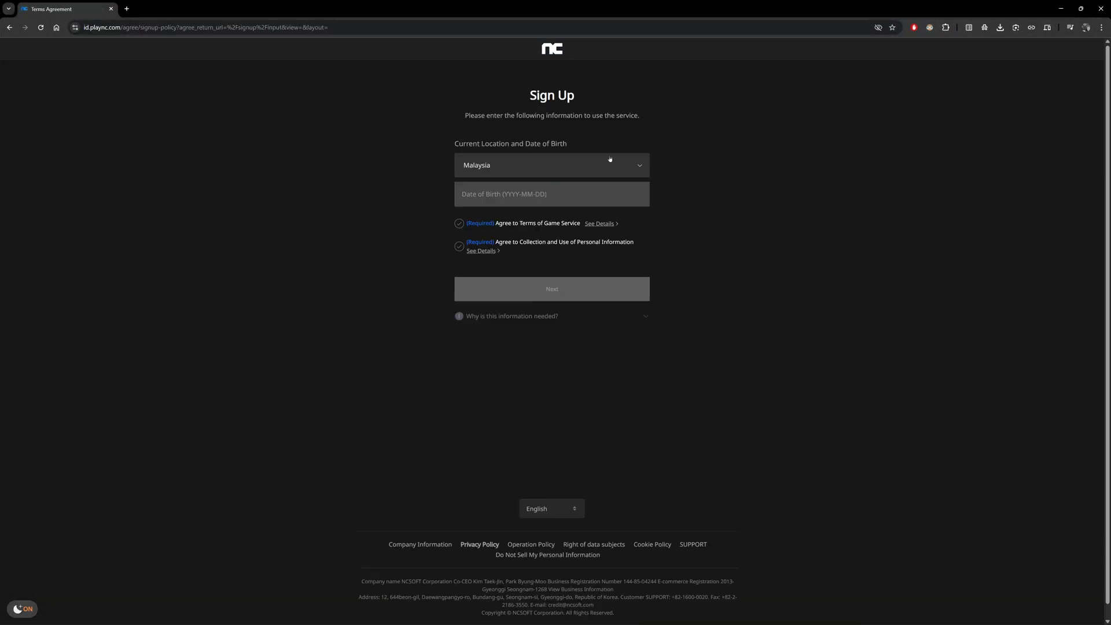
{"action": "left_click", "coordinate": [638, 166]}
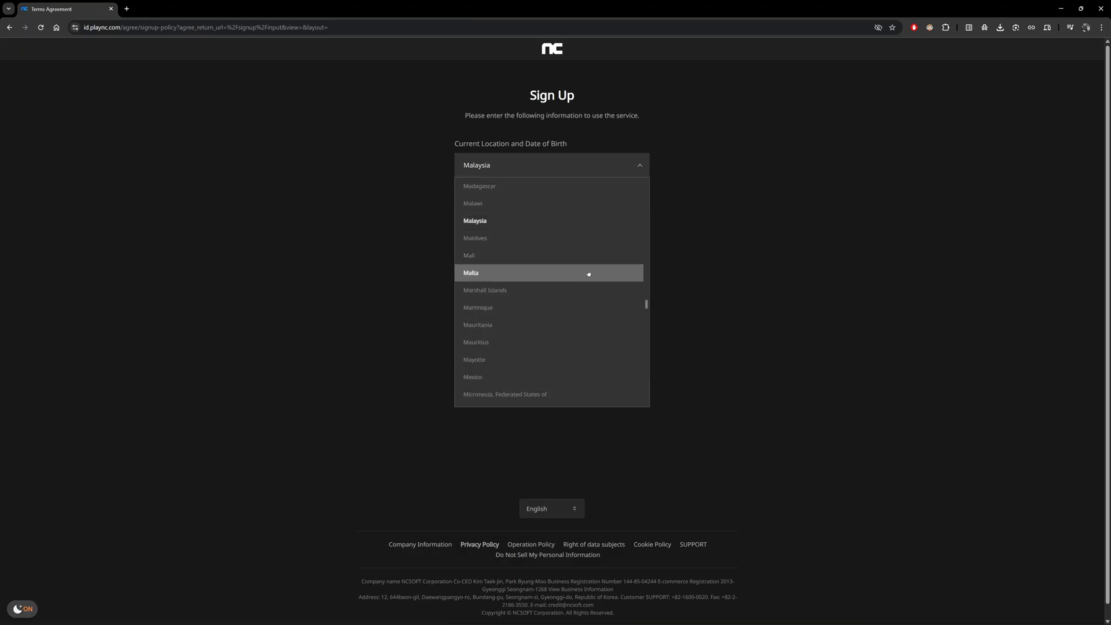
{"action": "scroll", "coordinate": [589, 274], "scroll_direction": "down", "scroll_amount": 3}
{"action": "scroll", "coordinate": [589, 275], "scroll_direction": "down", "scroll_amount": 3}
{"action": "scroll", "coordinate": [589, 275], "scroll_direction": "down", "scroll_amount": 2}
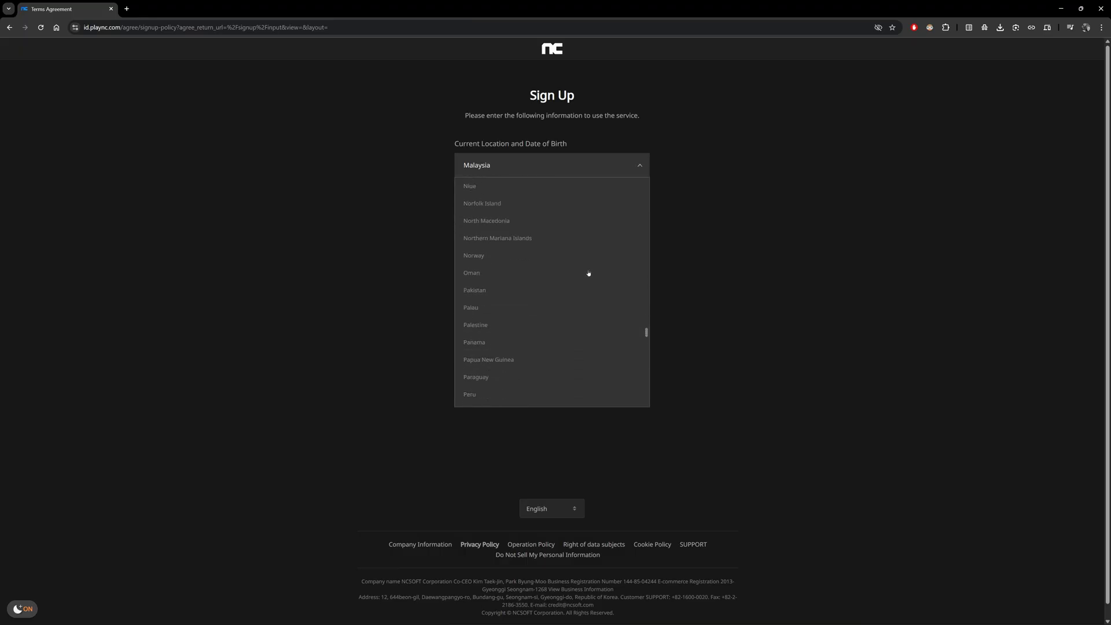
{"action": "scroll", "coordinate": [589, 274], "scroll_direction": "down", "scroll_amount": 3}
{"action": "scroll", "coordinate": [589, 275], "scroll_direction": "down", "scroll_amount": 3}
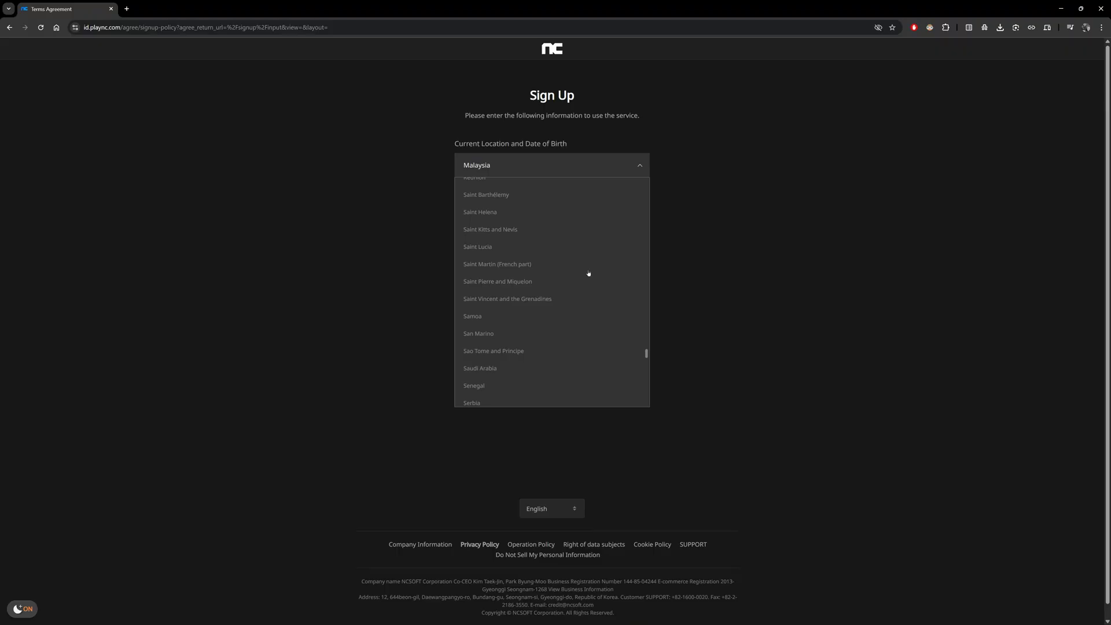
{"action": "scroll", "coordinate": [589, 275], "scroll_direction": "down", "scroll_amount": 3}
{"action": "scroll", "coordinate": [589, 274], "scroll_direction": "down", "scroll_amount": 3}
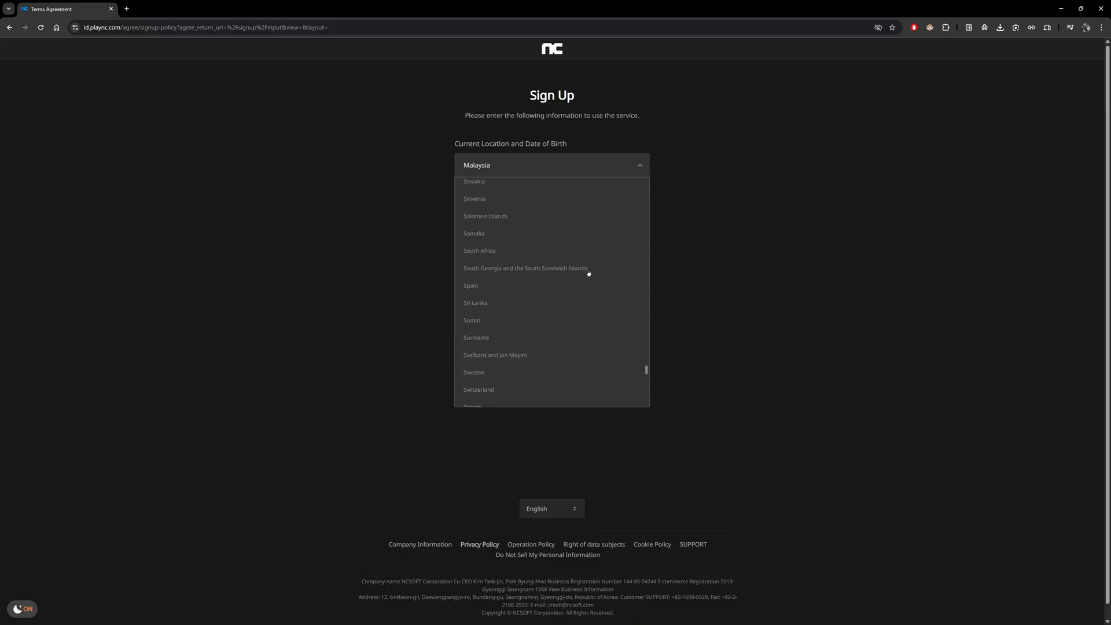
{"action": "scroll", "coordinate": [589, 275], "scroll_direction": "down", "scroll_amount": 3}
{"action": "scroll", "coordinate": [589, 274], "scroll_direction": "down", "scroll_amount": 3}
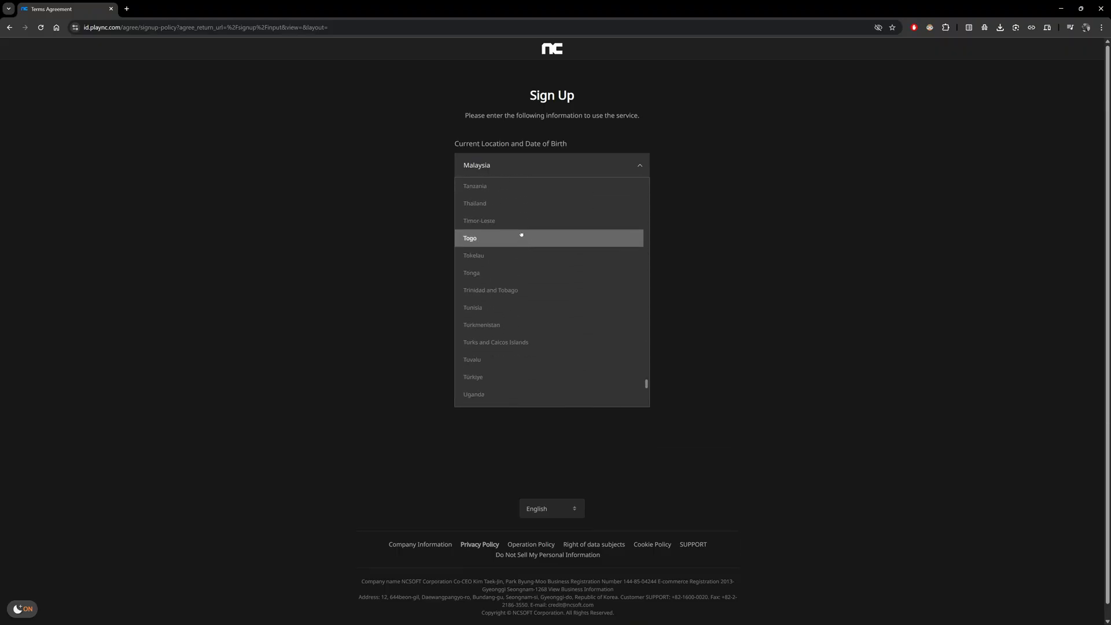
{"action": "scroll", "coordinate": [521, 239], "scroll_direction": "up", "scroll_amount": 1}
{"action": "scroll", "coordinate": [513, 243], "scroll_direction": "up", "scroll_amount": 2}
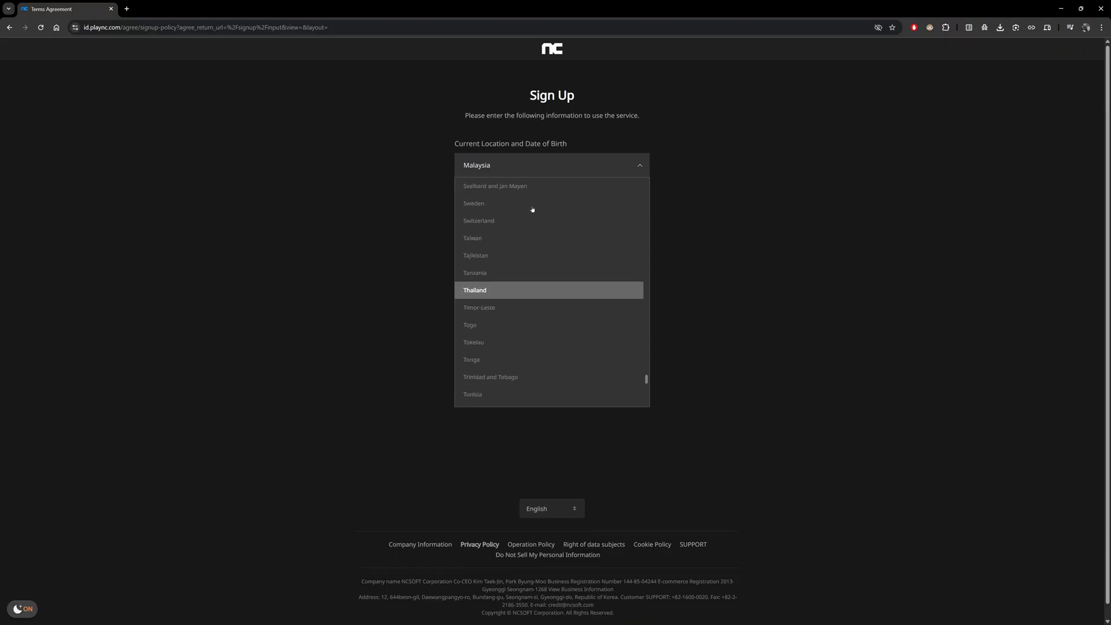
Choose Taiwan as current location and send the verification e-mail to the account address
{"action": "left_click", "coordinate": [509, 242]}
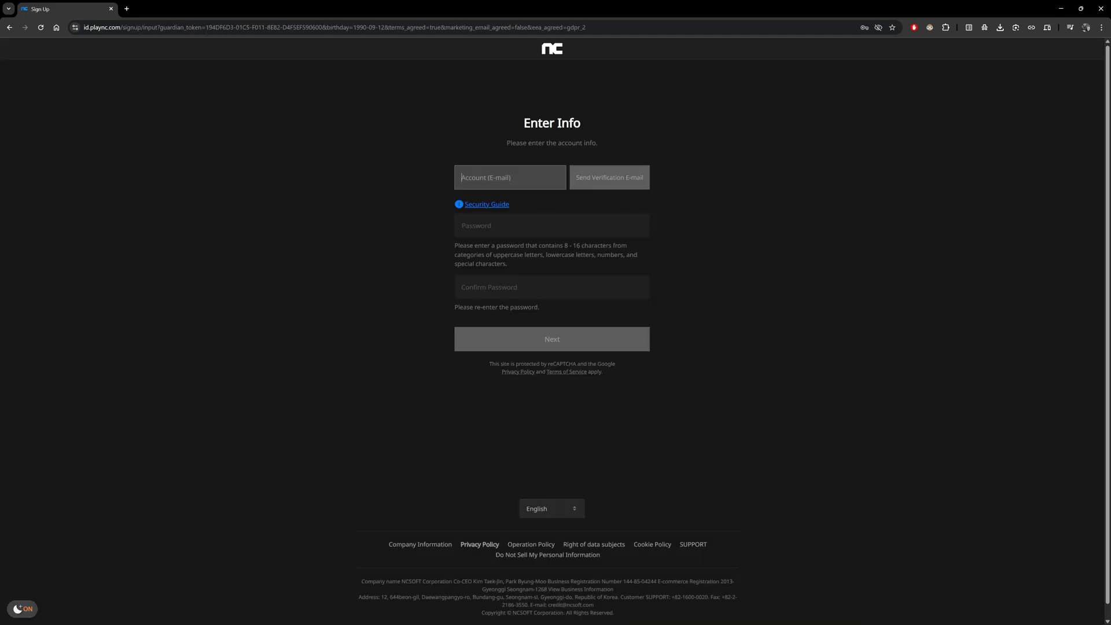
{"action": "left_click", "coordinate": [624, 179]}
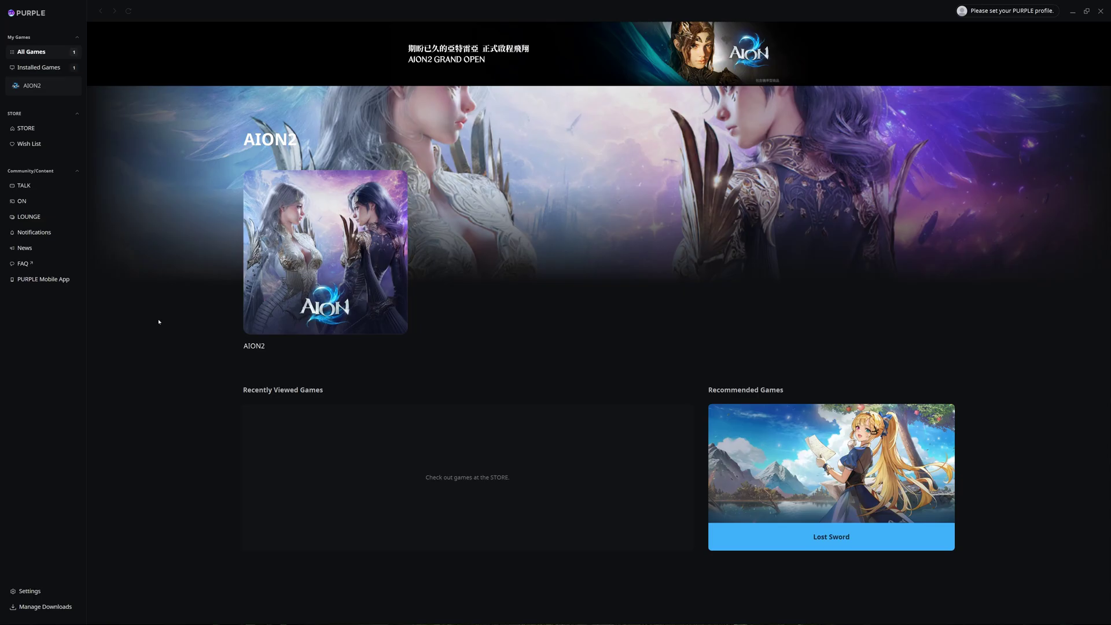
Open the AION2 lobby from the sidebar and start the game
{"action": "left_click", "coordinate": [334, 248]}
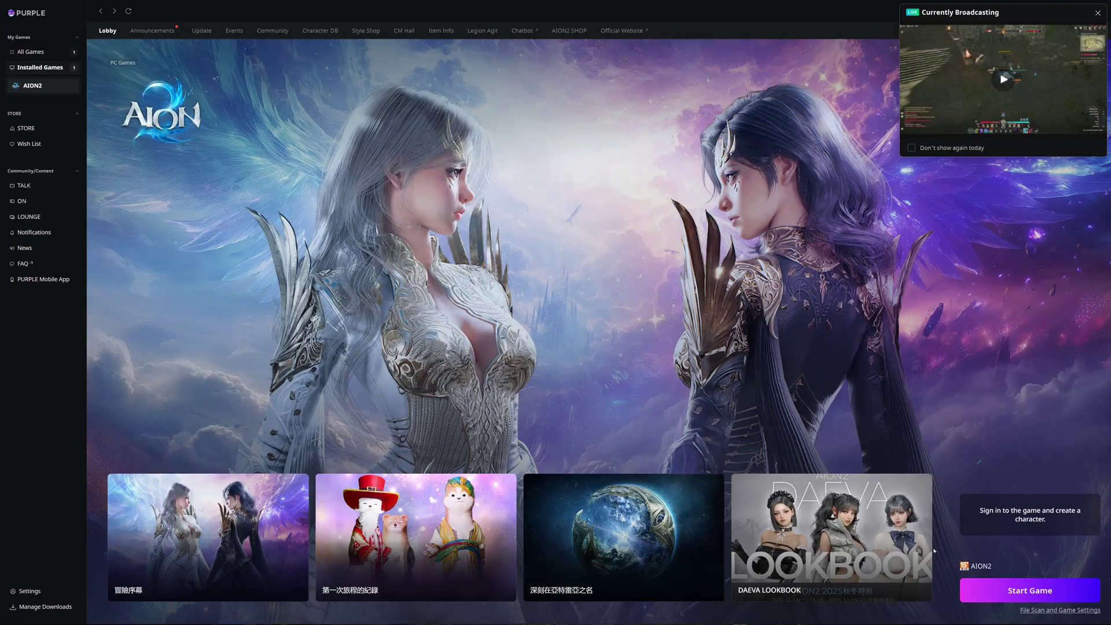
{"action": "left_click", "coordinate": [1029, 591]}
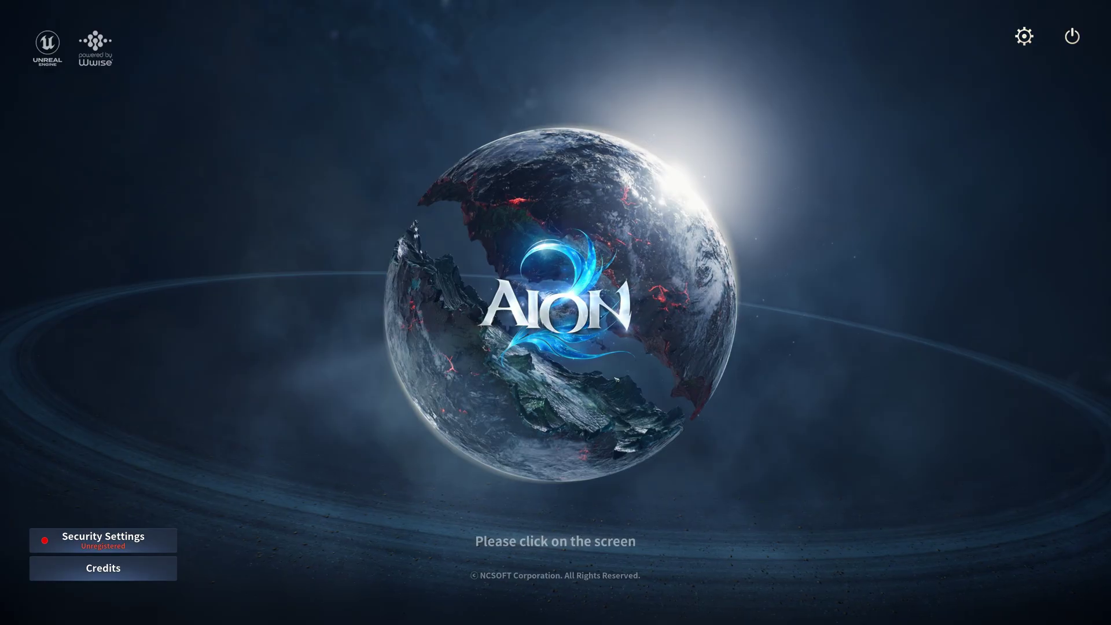
Enter the game from the title screen, agree to the security service, then close its notice
{"action": "left_click", "coordinate": [699, 371]}
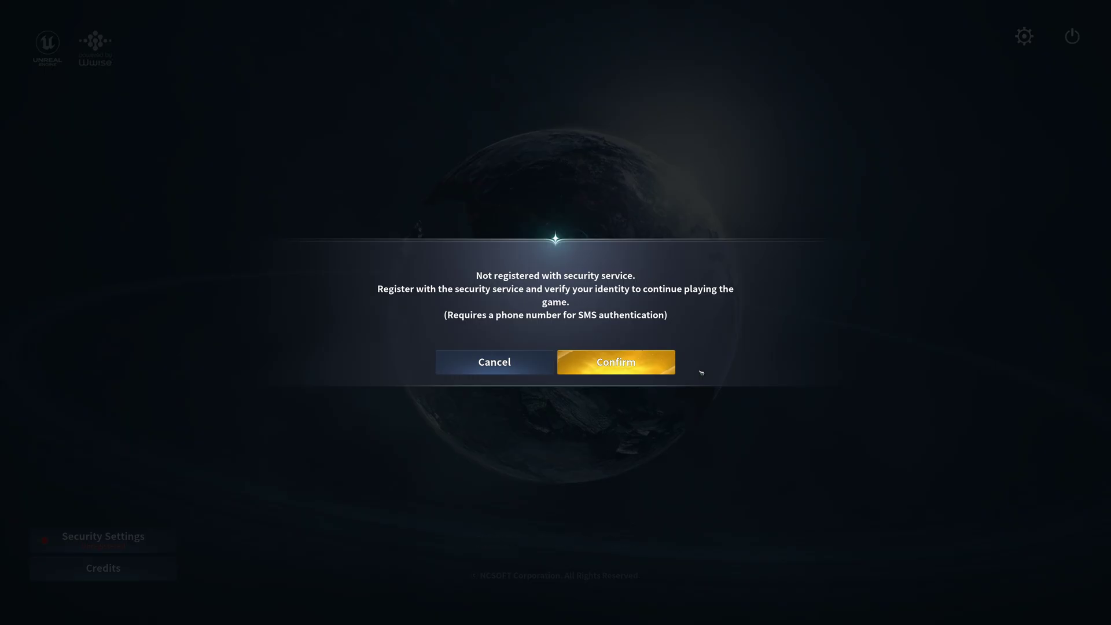
{"action": "left_click", "coordinate": [641, 363]}
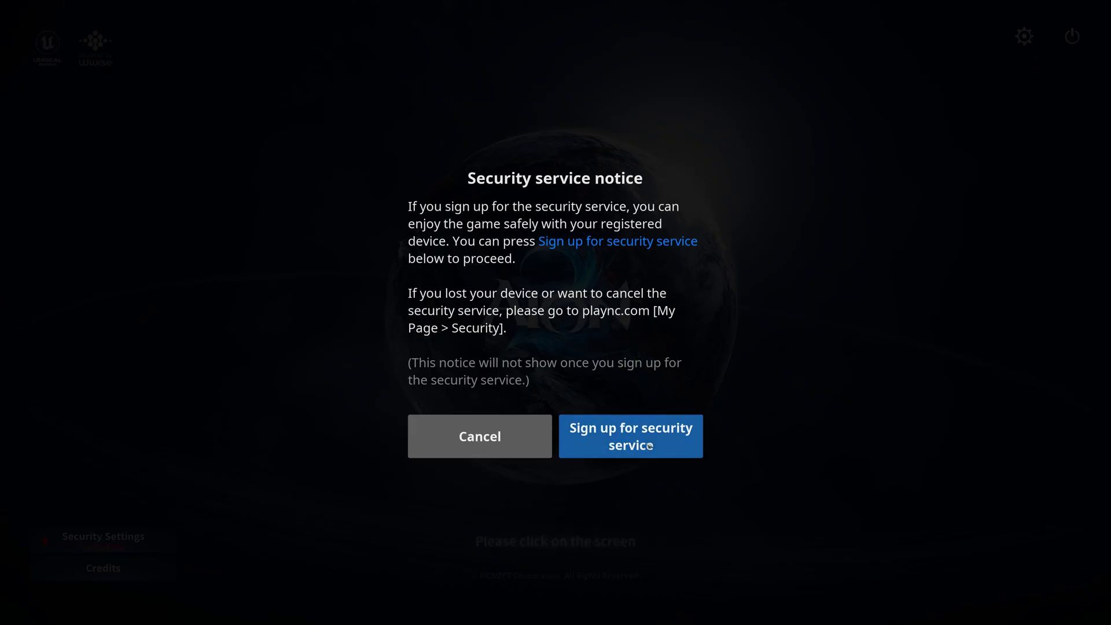
{"action": "left_click", "coordinate": [650, 446]}
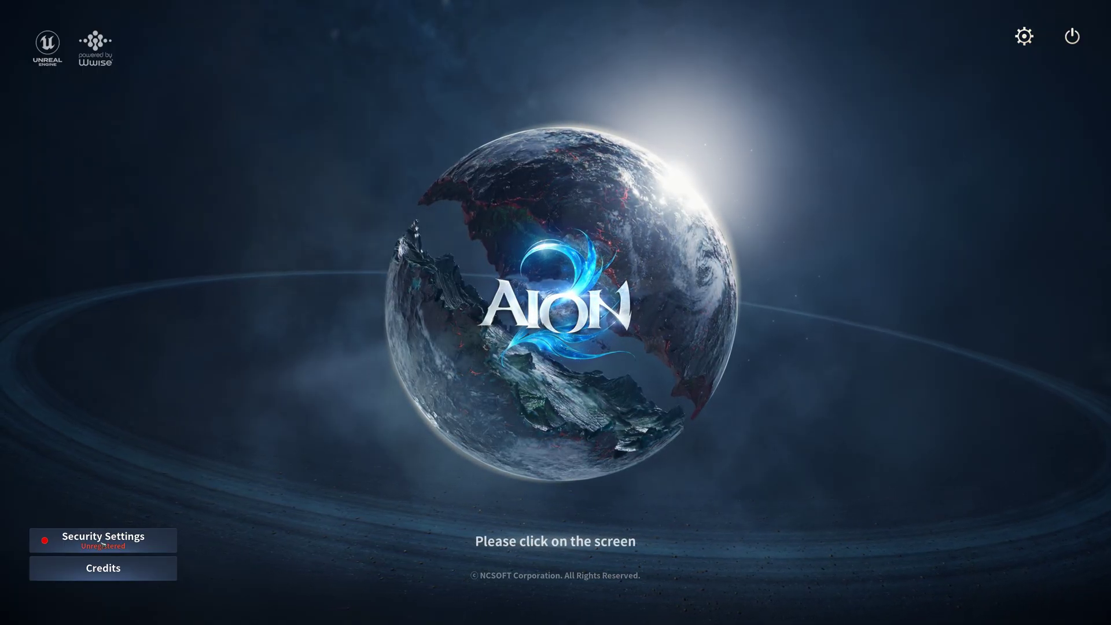
Sign up for the security service via Security Settings and finish phone identity verification
{"action": "left_click", "coordinate": [102, 543]}
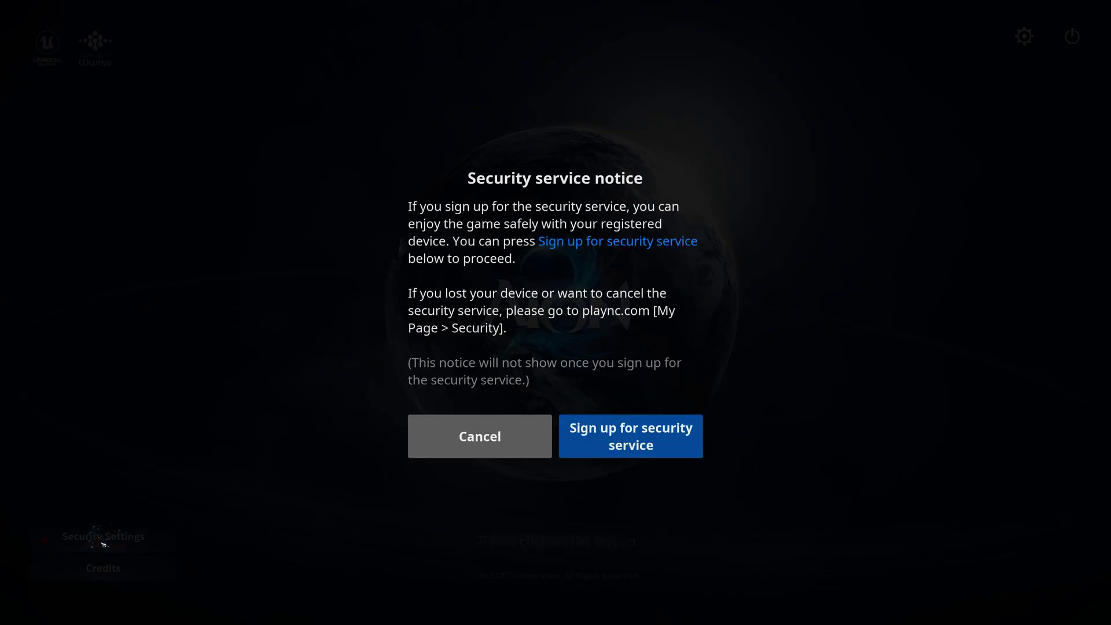
{"action": "left_click", "coordinate": [635, 445]}
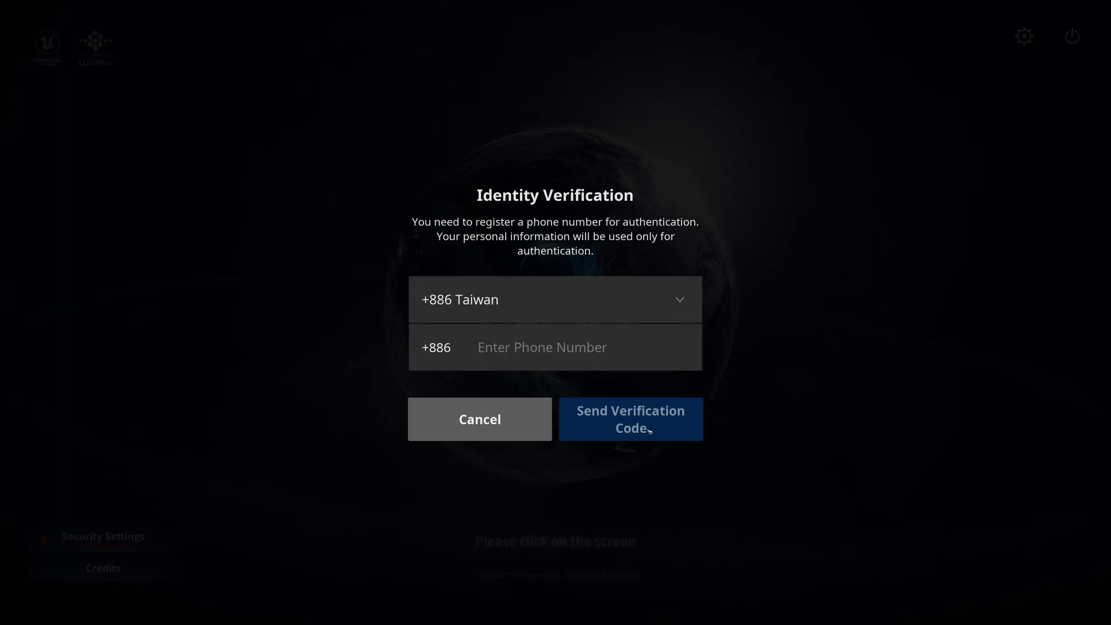
{"action": "left_click", "coordinate": [650, 429]}
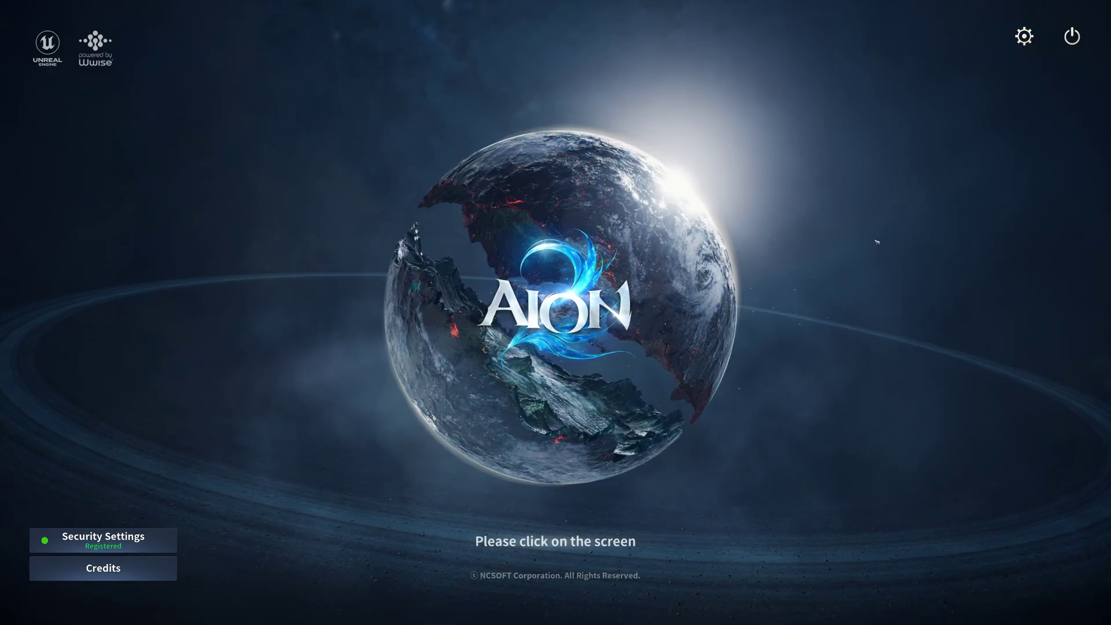